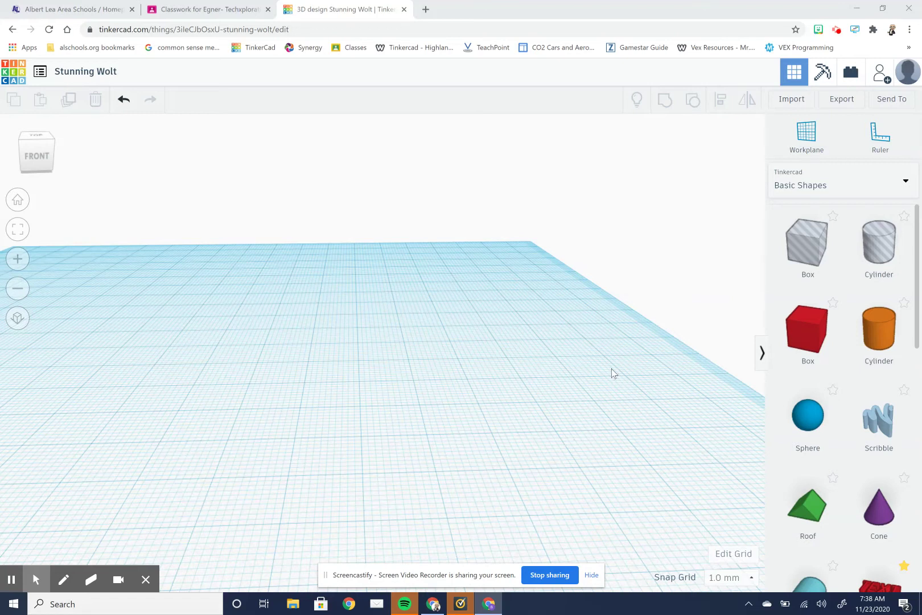
Drop a red Box from Basic Shapes onto the empty workplane.
{"action": "left_click_drag", "start_coordinate": [790, 334], "coordinate": [455, 361]}
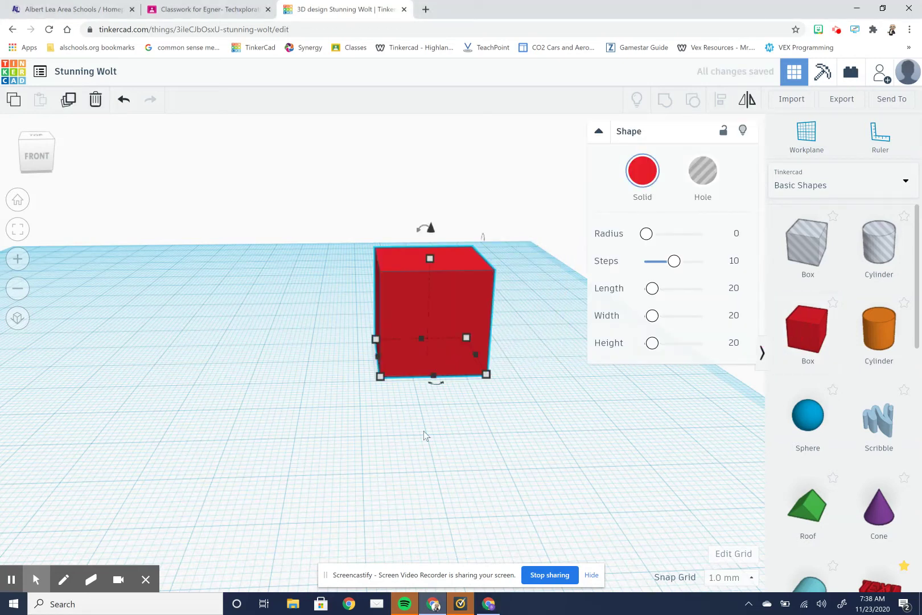
Orbit to a front view of the 20 × 20 × 20 box and re-expand its Shape properties.
{"action": "mouse_move", "coordinate": [332, 437]}
{"action": "right_mouse_down"}
{"action": "mouse_move", "coordinate": [532, 450]}
{"action": "mouse_move", "coordinate": [562, 441]}
{"action": "mouse_move", "coordinate": [437, 446]}
{"action": "mouse_move", "coordinate": [313, 422]}
{"action": "mouse_move", "coordinate": [340, 422]}
{"action": "right_mouse_up"}
{"action": "left_click", "coordinate": [591, 576]}
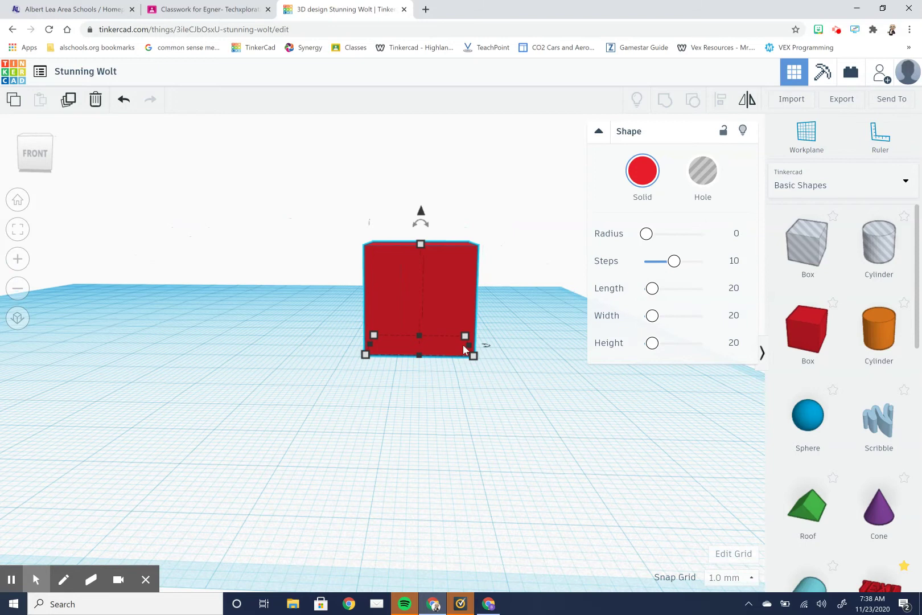
{"action": "left_click", "coordinate": [599, 133]}
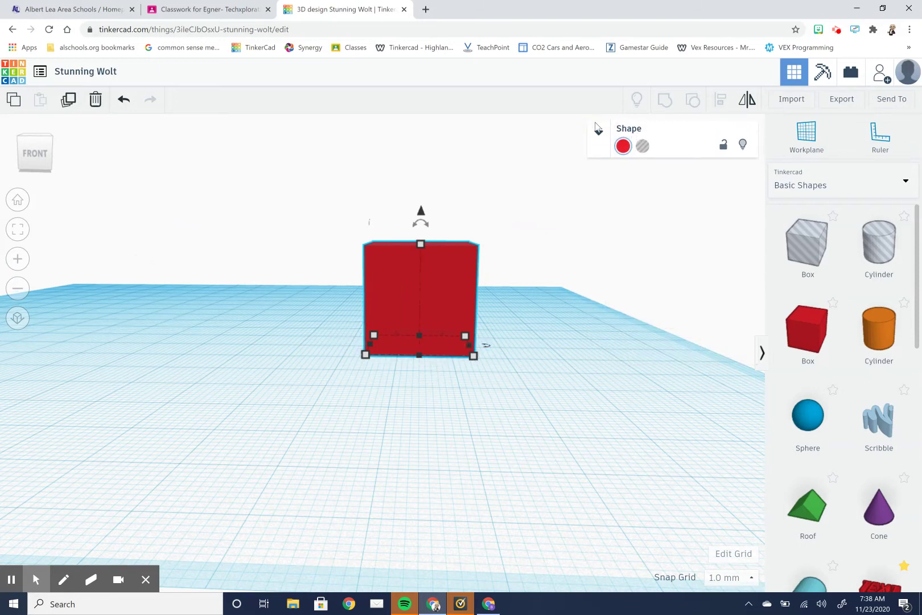
{"action": "left_click", "coordinate": [605, 138]}
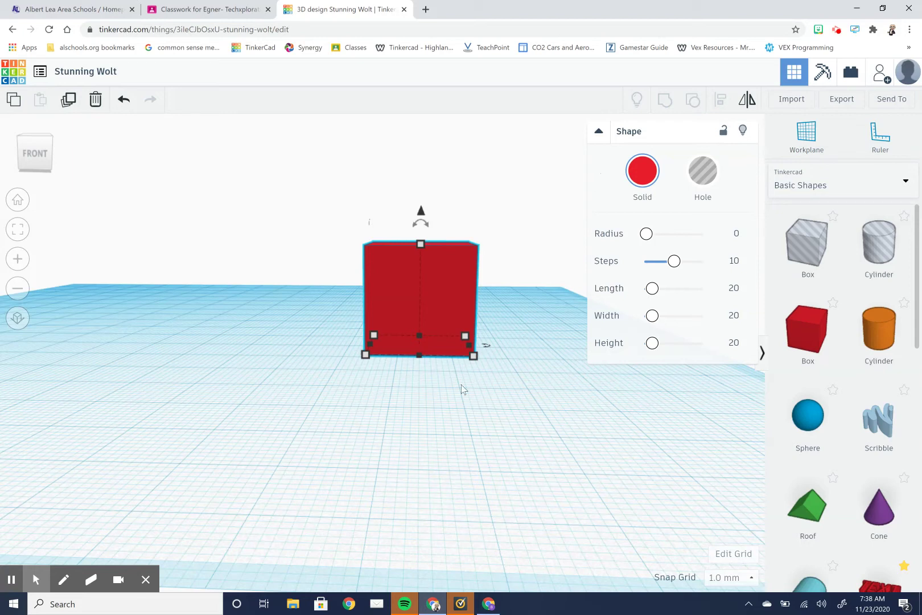
Select the red box and round its corners to a radius of 3.4.
{"action": "mouse_move", "coordinate": [409, 381]}
{"action": "right_mouse_down"}
{"action": "mouse_move", "coordinate": [408, 407]}
{"action": "mouse_move", "coordinate": [442, 439]}
{"action": "mouse_move", "coordinate": [419, 479]}
{"action": "mouse_move", "coordinate": [428, 434]}
{"action": "mouse_move", "coordinate": [397, 377]}
{"action": "right_mouse_up"}
{"action": "left_click", "coordinate": [398, 349]}
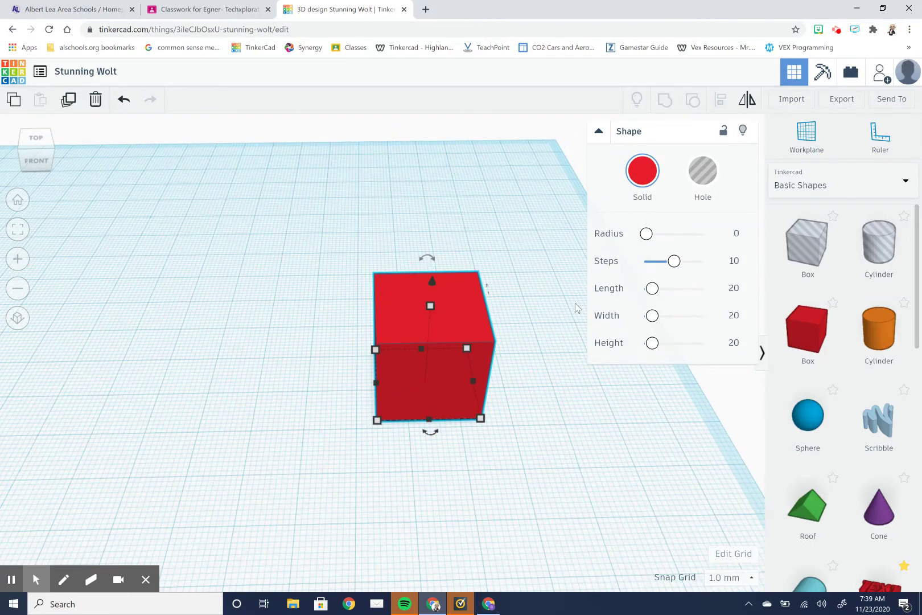
{"action": "mouse_move", "coordinate": [647, 234]}
{"action": "left_mouse_down"}
{"action": "mouse_move", "coordinate": [659, 233]}
{"action": "mouse_move", "coordinate": [640, 252]}
{"action": "left_mouse_up"}
{"action": "right_click_drag", "start_coordinate": [587, 422], "coordinate": [634, 356]}
{"action": "left_click", "coordinate": [512, 382]}
{"action": "right_click_drag", "start_coordinate": [486, 381], "coordinate": [537, 357]}
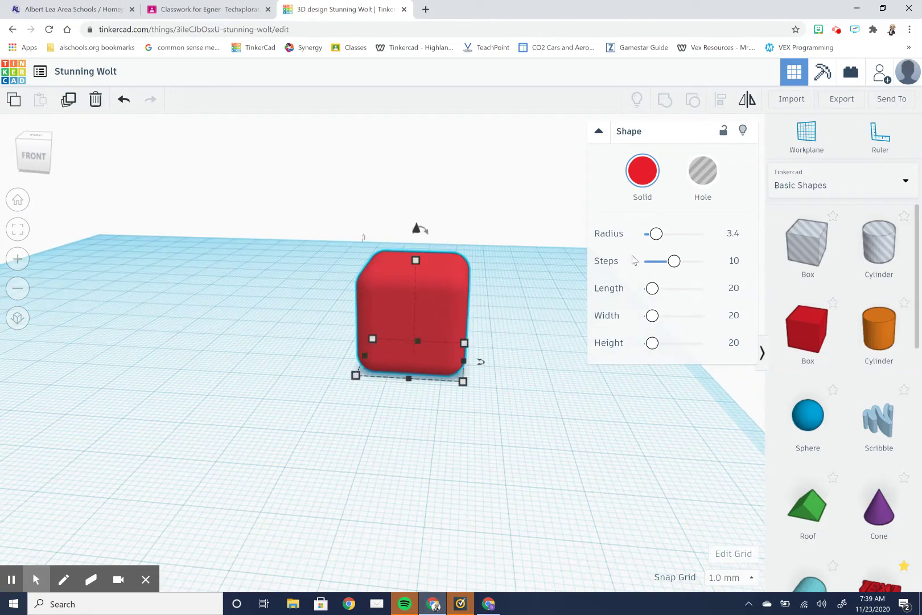
Raise the radius to 6.89, then to maximum, and settle it back at 4.37.
{"action": "left_click_drag", "start_coordinate": [654, 235], "coordinate": [665, 234]}
{"action": "mouse_move", "coordinate": [550, 362]}
{"action": "right_mouse_down"}
{"action": "mouse_move", "coordinate": [576, 325]}
{"action": "mouse_move", "coordinate": [567, 371]}
{"action": "mouse_move", "coordinate": [548, 370]}
{"action": "mouse_move", "coordinate": [551, 364]}
{"action": "right_mouse_up"}
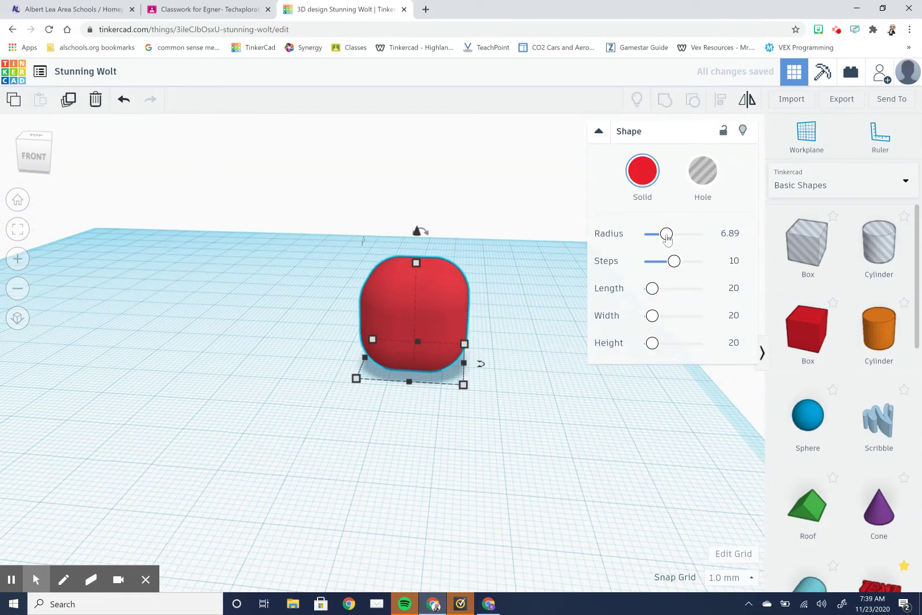
{"action": "left_click_drag", "start_coordinate": [667, 235], "coordinate": [742, 243]}
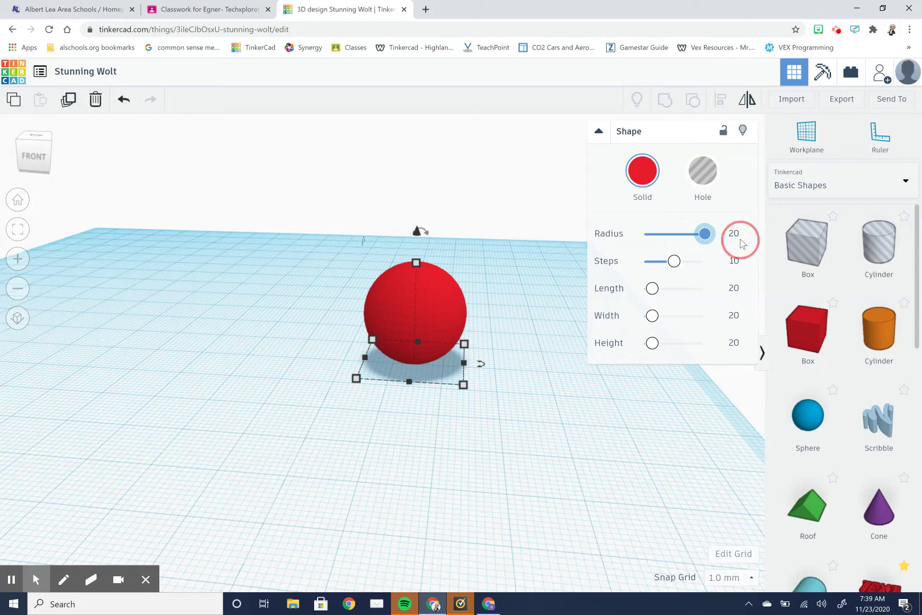
{"action": "left_click", "coordinate": [681, 237]}
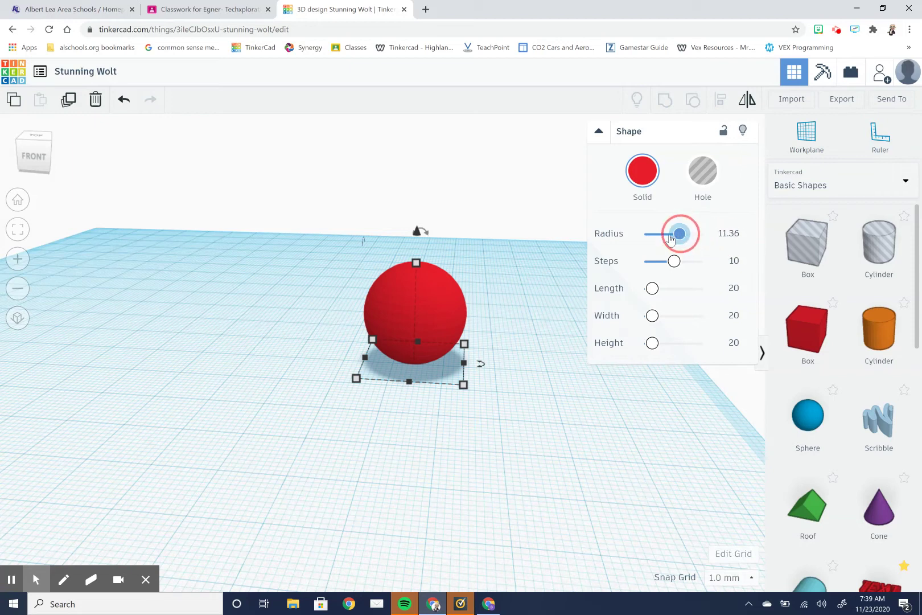
{"action": "left_click_drag", "start_coordinate": [671, 238], "coordinate": [659, 236]}
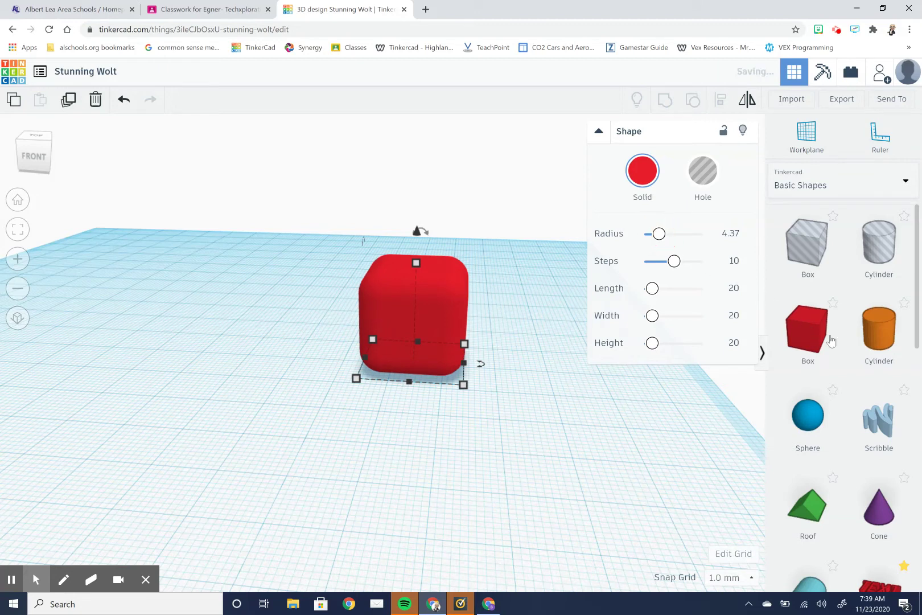
Add a cylinder with 64 sides, bevel 2.5 and 10 segments, plus another box and cylinder.
{"action": "left_click_drag", "start_coordinate": [886, 340], "coordinate": [257, 362]}
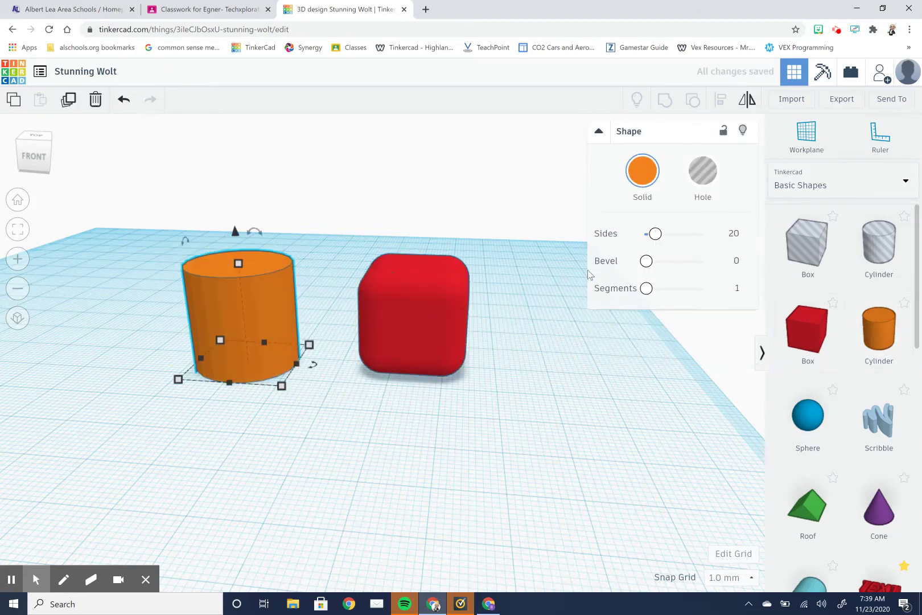
{"action": "left_click_drag", "start_coordinate": [646, 266], "coordinate": [710, 261]}
{"action": "left_click_drag", "start_coordinate": [660, 238], "coordinate": [708, 271]}
{"action": "left_click_drag", "start_coordinate": [649, 289], "coordinate": [718, 288]}
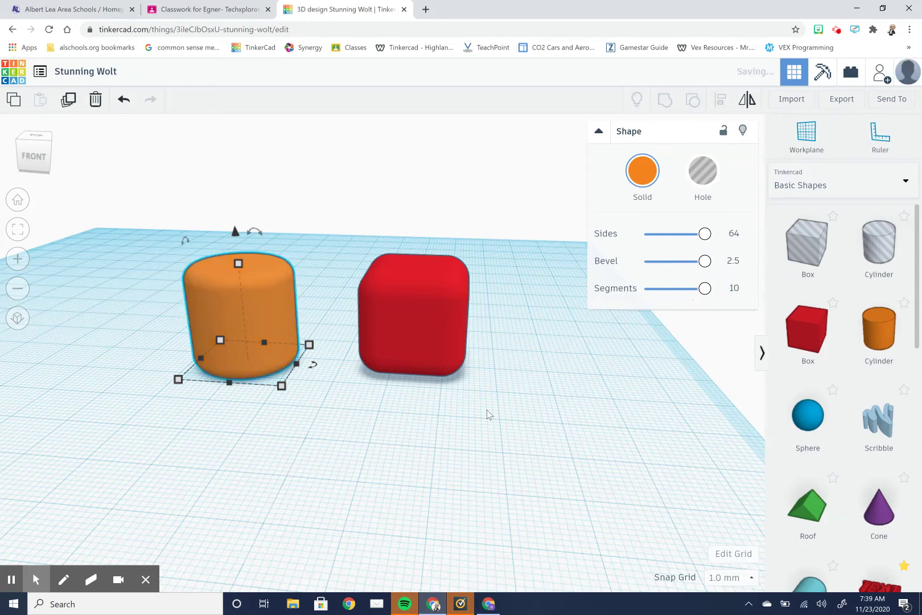
{"action": "right_click_drag", "start_coordinate": [487, 410], "coordinate": [517, 424]}
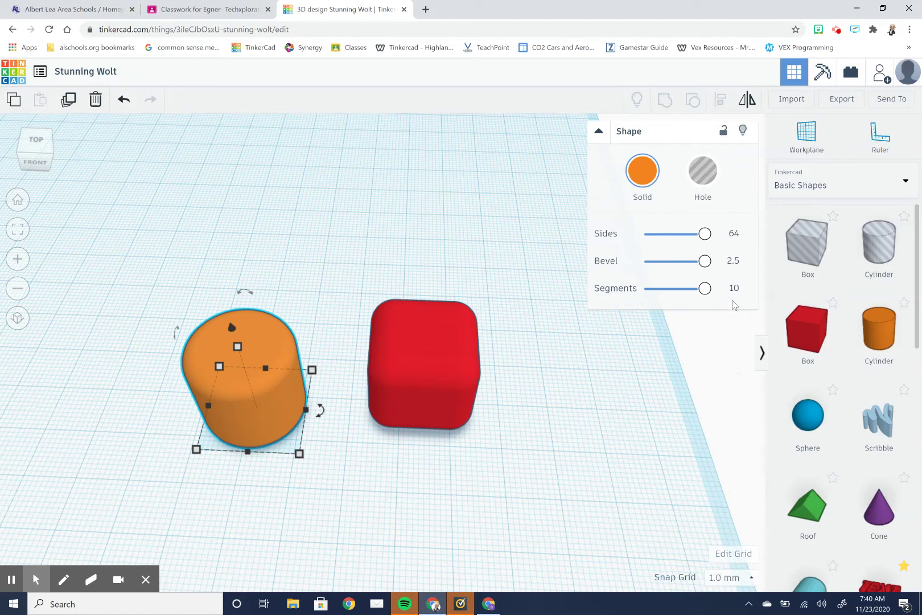
{"action": "left_click_drag", "start_coordinate": [810, 345], "coordinate": [508, 217]}
{"action": "left_click_drag", "start_coordinate": [879, 333], "coordinate": [501, 212]}
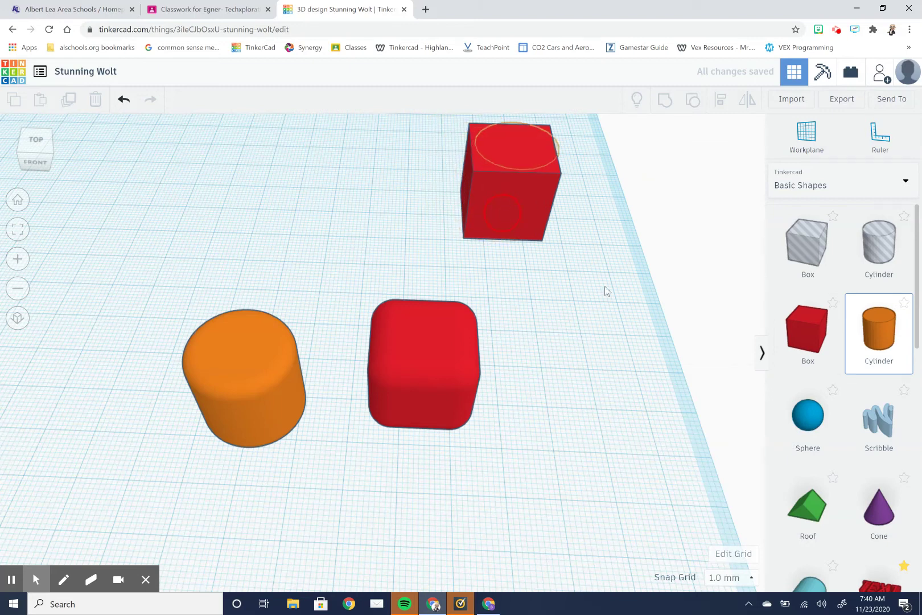
Group, ungroup and shift the extra box and cylinder, then delete them both.
{"action": "right_click_drag", "start_coordinate": [566, 287], "coordinate": [448, 160]}
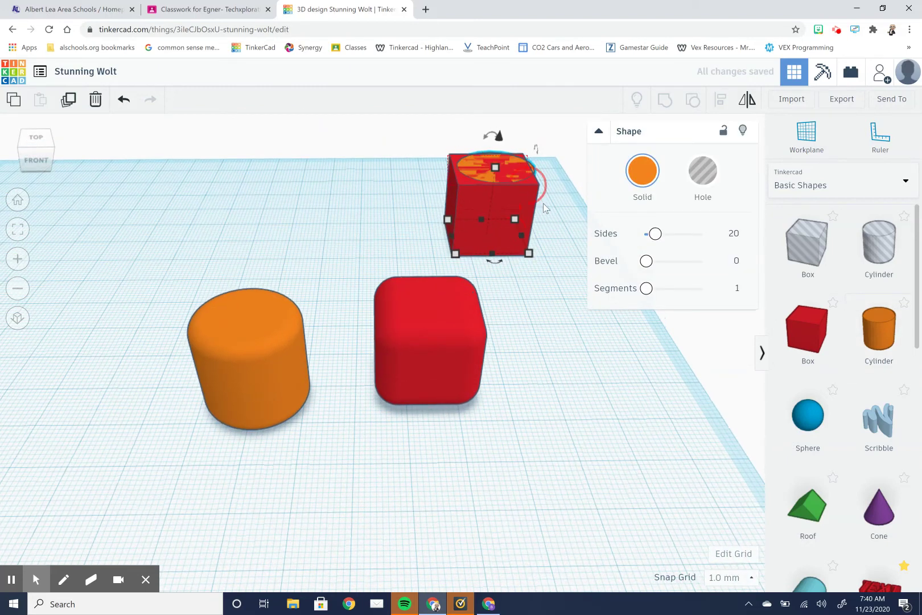
{"action": "left_click_drag", "start_coordinate": [538, 213], "coordinate": [541, 216]}
{"action": "left_click", "coordinate": [662, 101]}
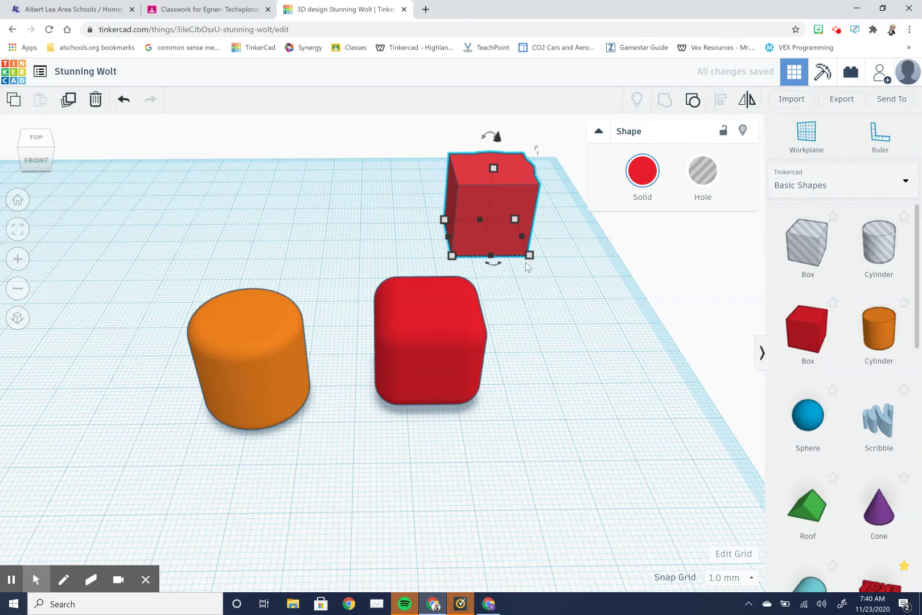
{"action": "left_click", "coordinate": [693, 101]}
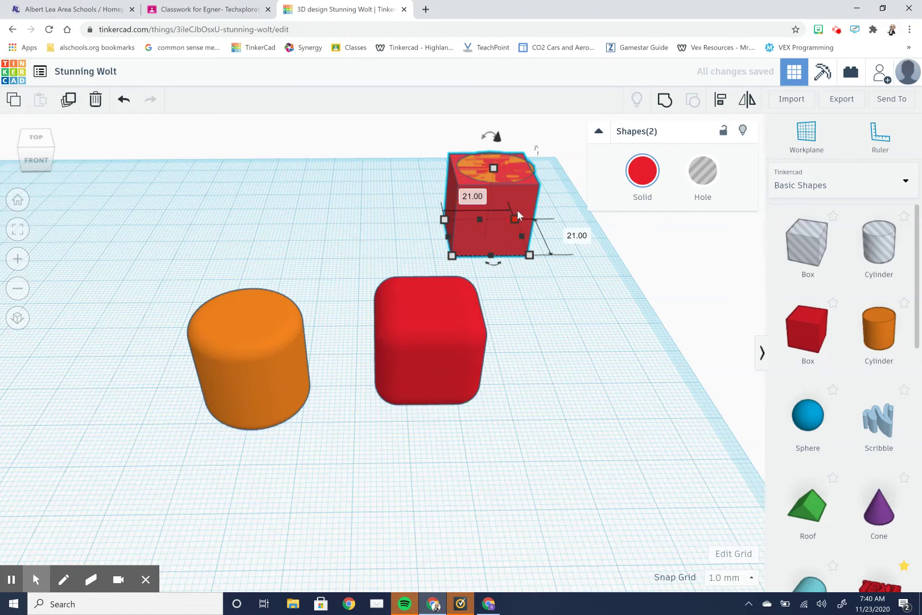
{"action": "left_click_drag", "start_coordinate": [517, 212], "coordinate": [559, 221]}
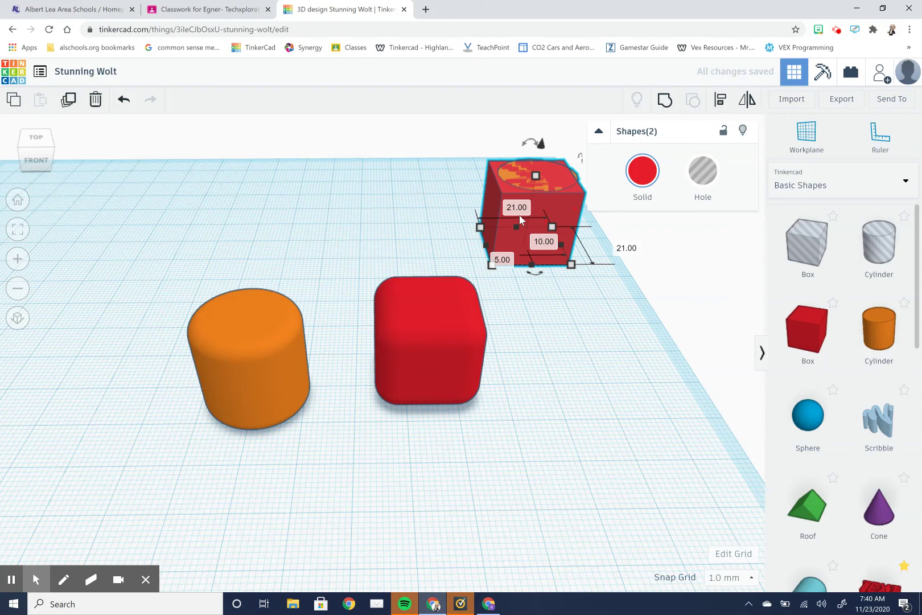
{"action": "key", "text": "Delete"}
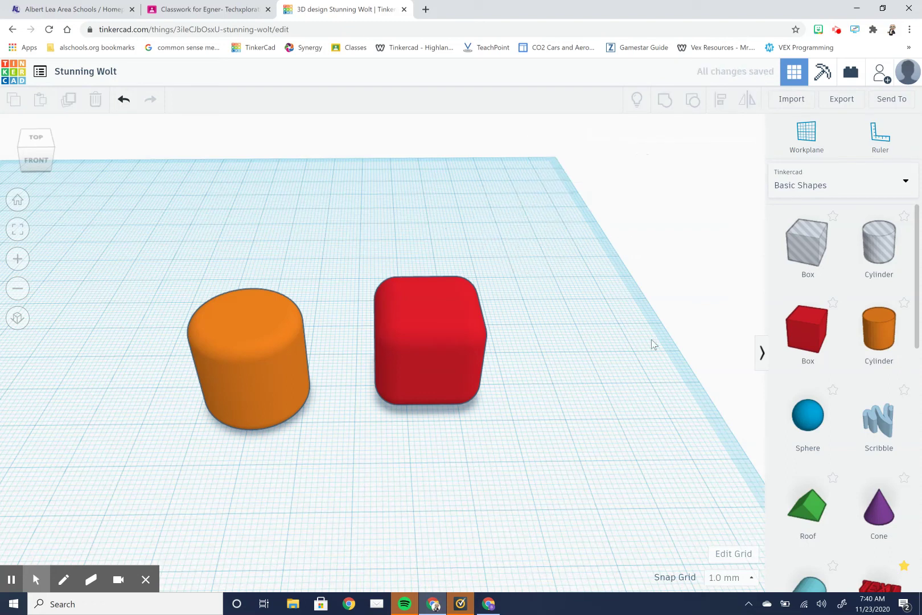
{"action": "right_click_drag", "start_coordinate": [597, 384], "coordinate": [606, 344]}
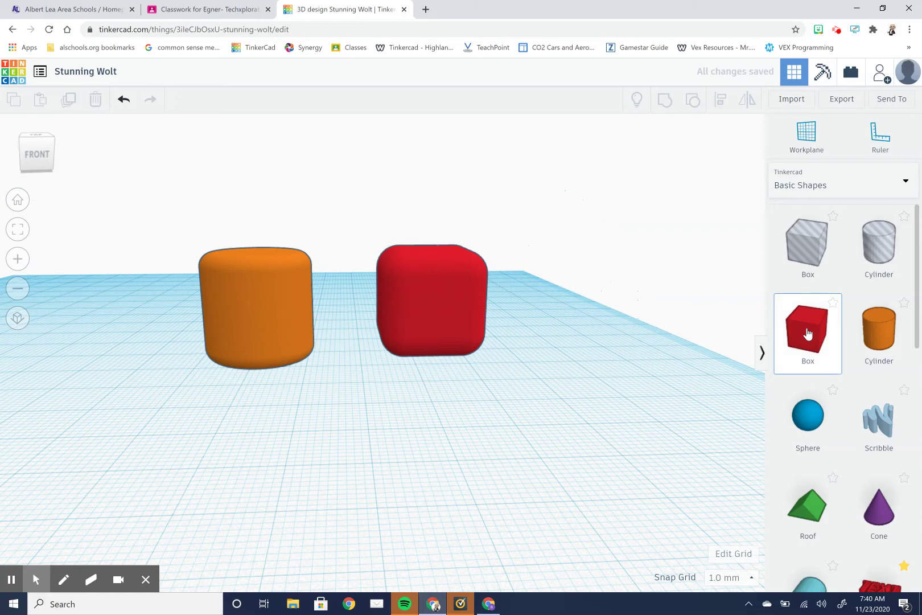
Place a new box and resize it into a small block 6 high.
{"action": "left_click", "coordinate": [579, 370]}
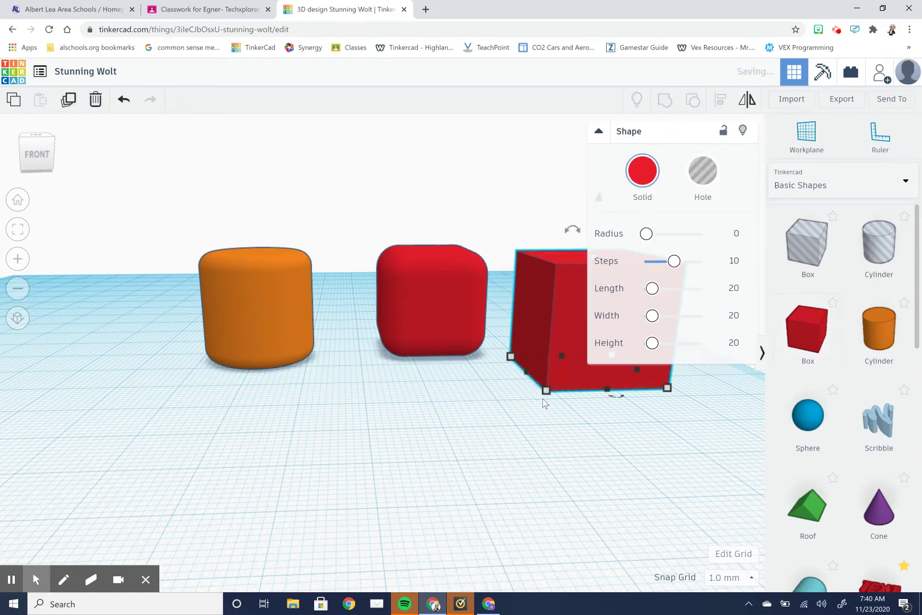
{"action": "left_click_drag", "start_coordinate": [546, 391], "coordinate": [614, 340]}
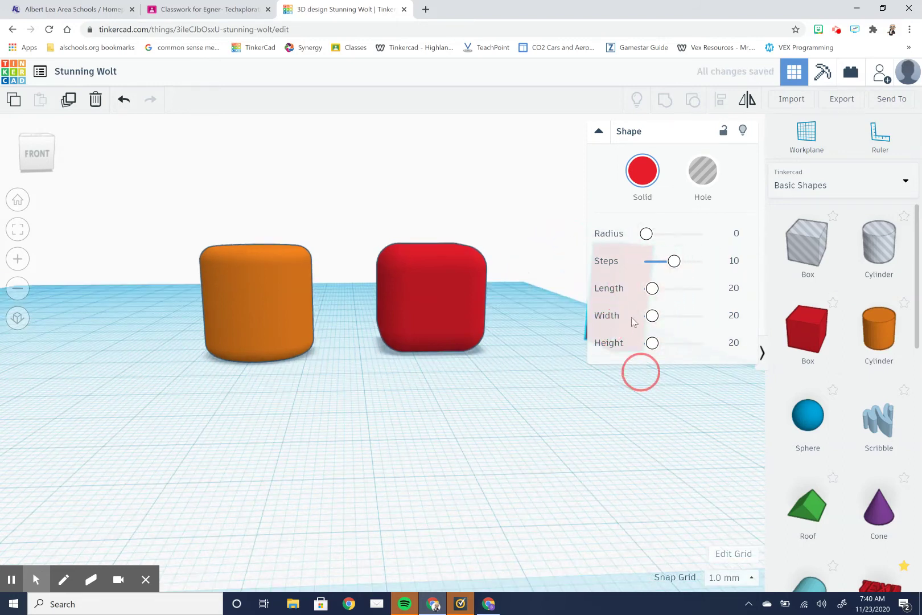
{"action": "right_click_drag", "start_coordinate": [640, 373], "coordinate": [619, 199]}
{"action": "left_click", "coordinate": [598, 134]}
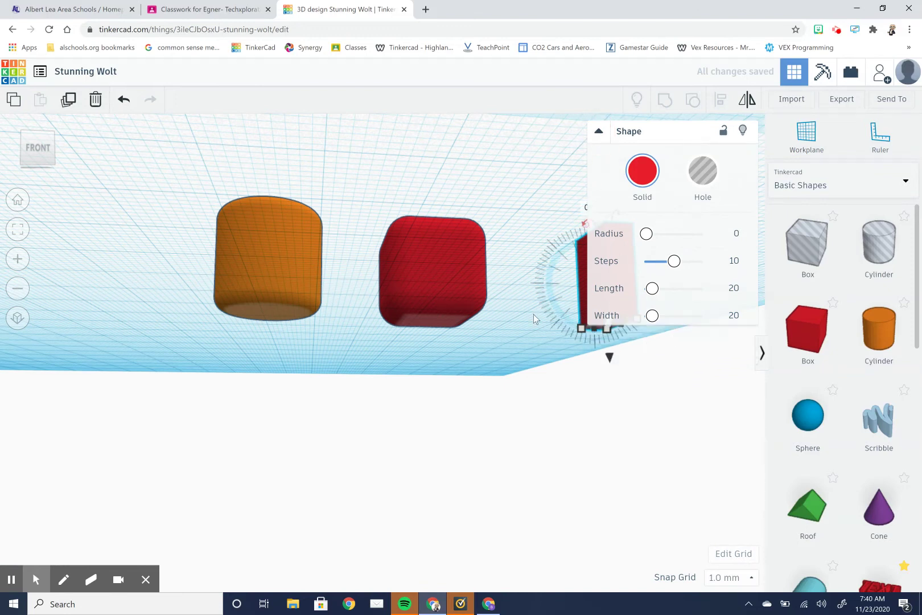
{"action": "right_click_drag", "start_coordinate": [534, 314], "coordinate": [535, 390]}
{"action": "left_click_drag", "start_coordinate": [637, 284], "coordinate": [431, 405]}
Lift the small block to 11 mm against the rounded box's front face.
{"action": "left_click", "coordinate": [586, 348]}
{"action": "left_click", "coordinate": [670, 408]}
{"action": "right_click_drag", "start_coordinate": [510, 482], "coordinate": [424, 325]}
{"action": "left_click_drag", "start_coordinate": [420, 303], "coordinate": [422, 242]}
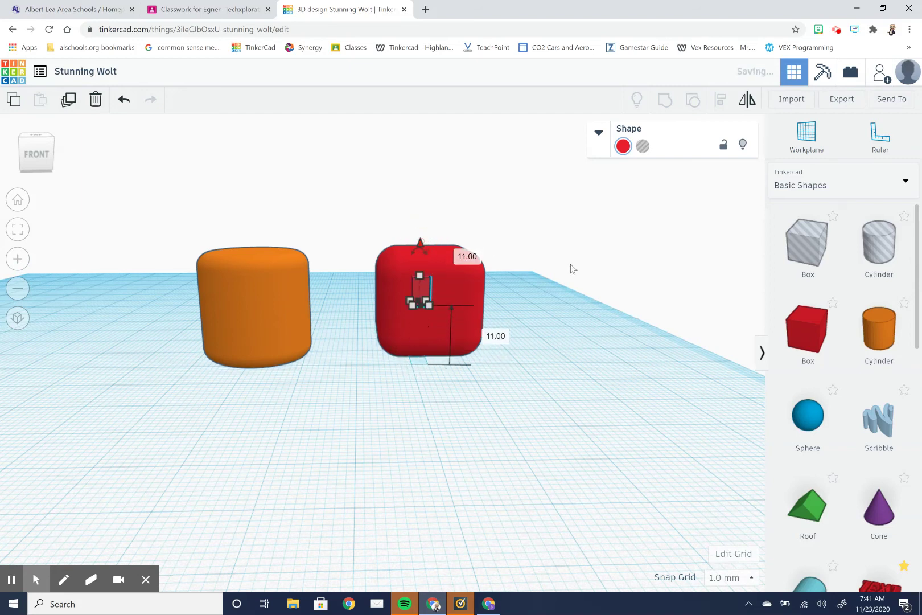
Recolour the small block white using the Shape panel's white preset.
{"action": "left_click", "coordinate": [623, 146]}
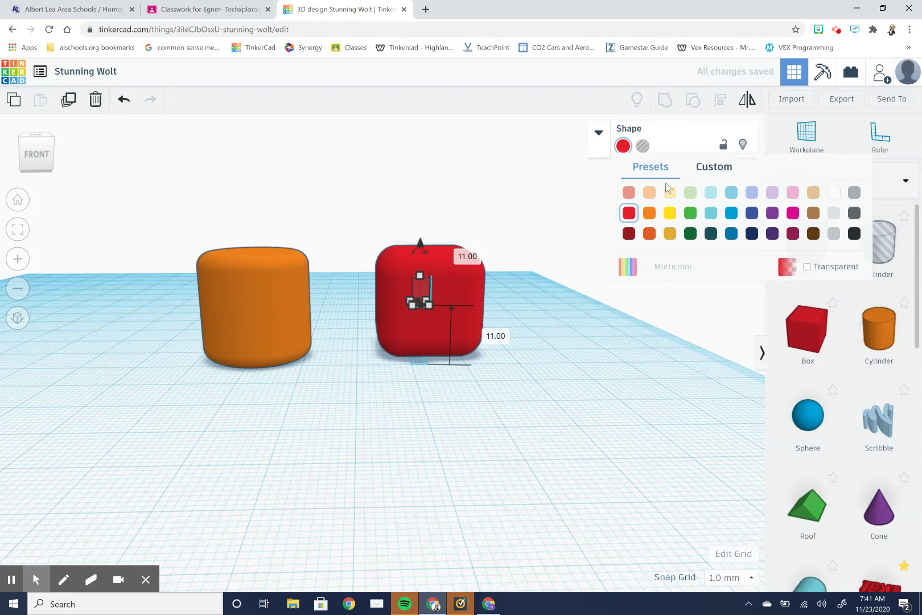
{"action": "left_click", "coordinate": [835, 192]}
{"action": "left_click", "coordinate": [691, 354]}
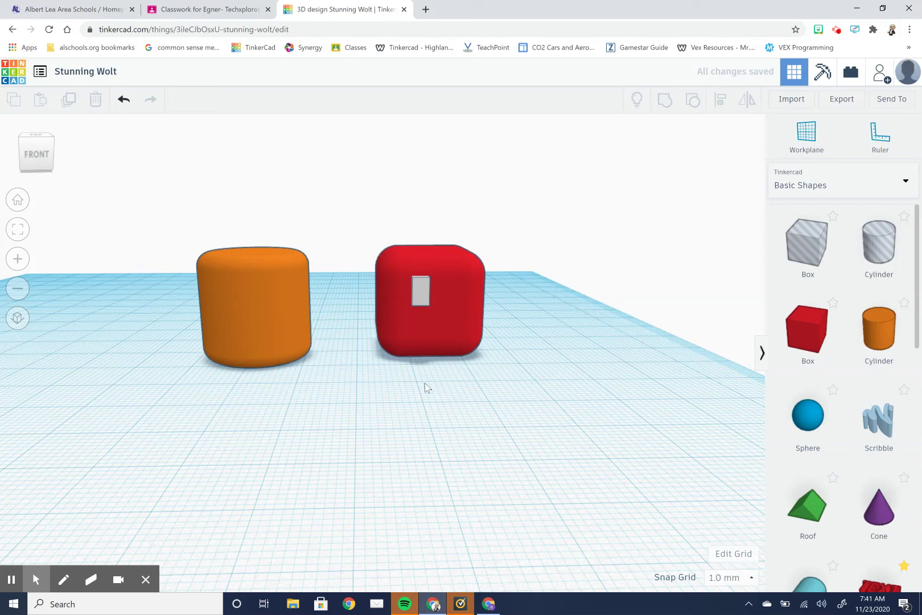
{"action": "left_click_drag", "start_coordinate": [353, 237], "coordinate": [521, 385]}
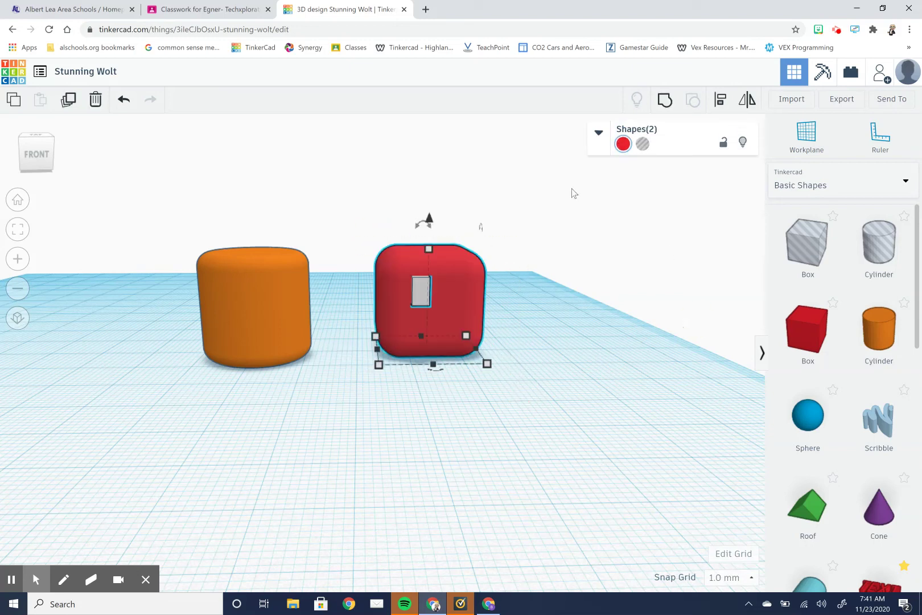
{"action": "left_click", "coordinate": [665, 102]}
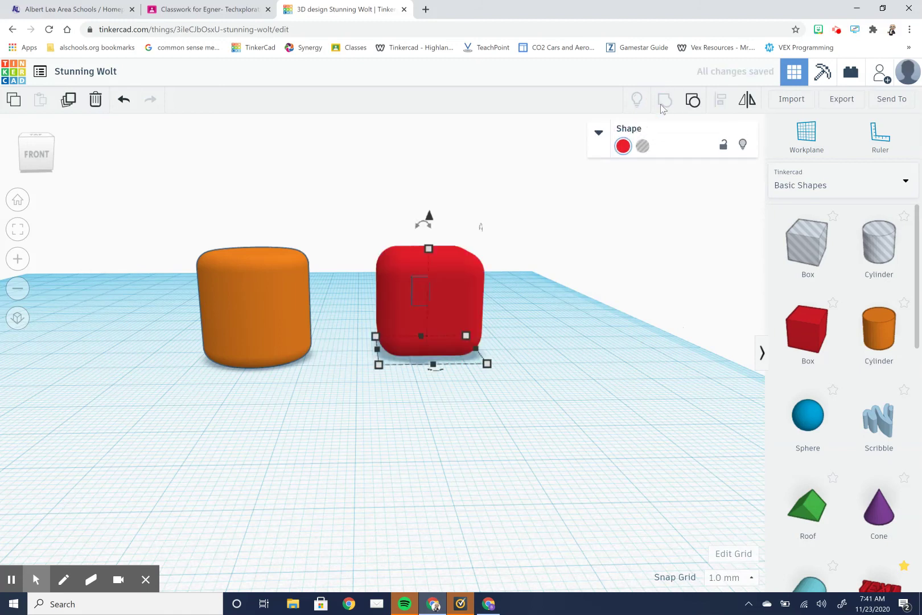
{"action": "left_click", "coordinate": [692, 101]}
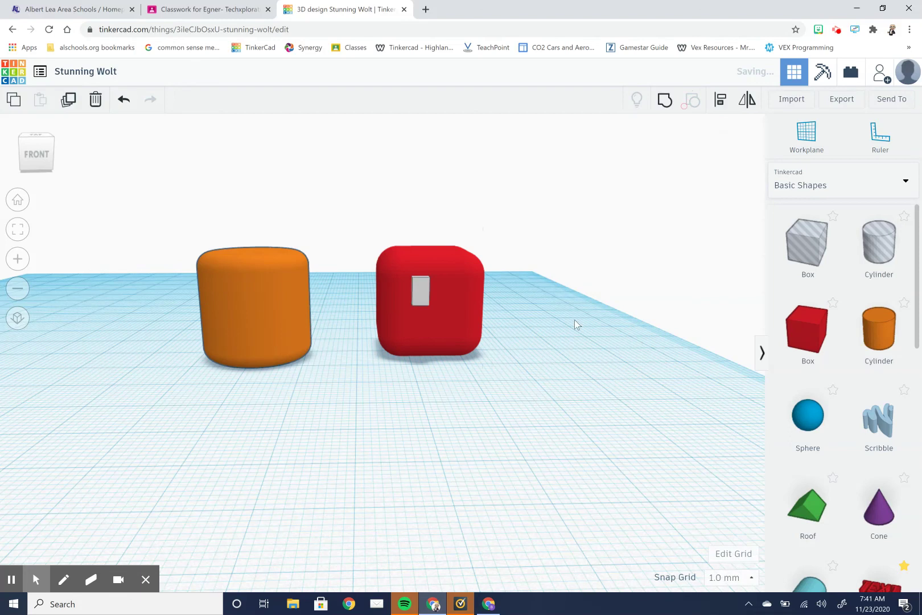
{"action": "left_click", "coordinate": [555, 363]}
{"action": "right_click_drag", "start_coordinate": [535, 453], "coordinate": [572, 450]}
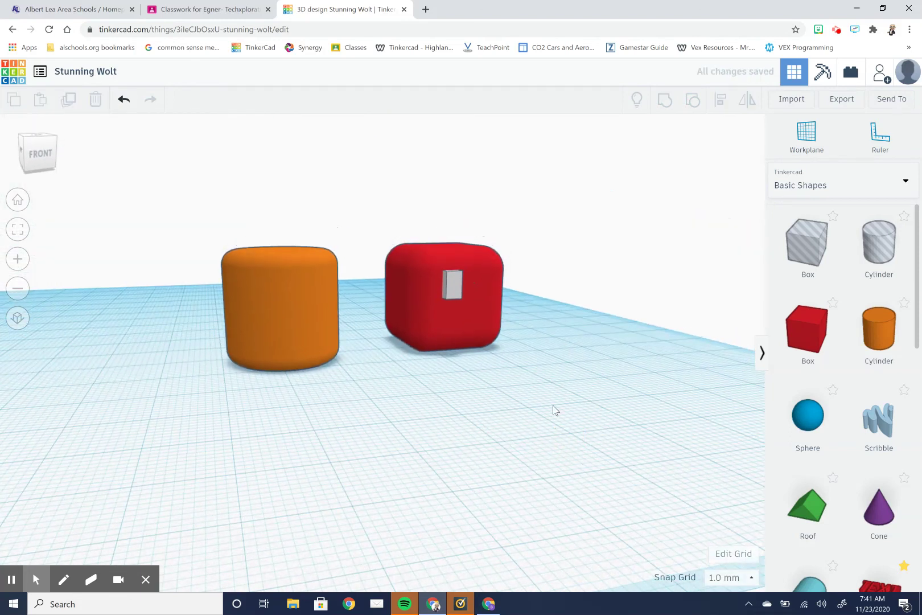